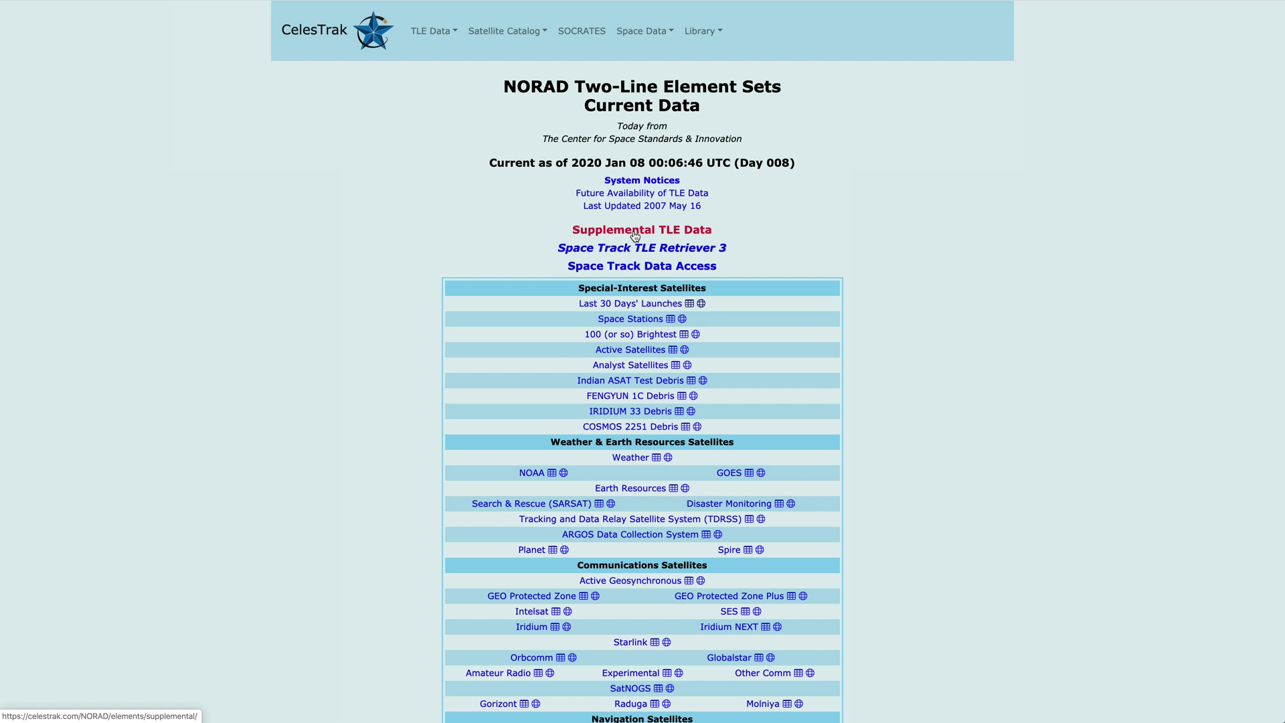
# - Open CelesTrak's Supplemental TLE Data page from the NORAD Current Data page
pyautogui.click(634, 231)
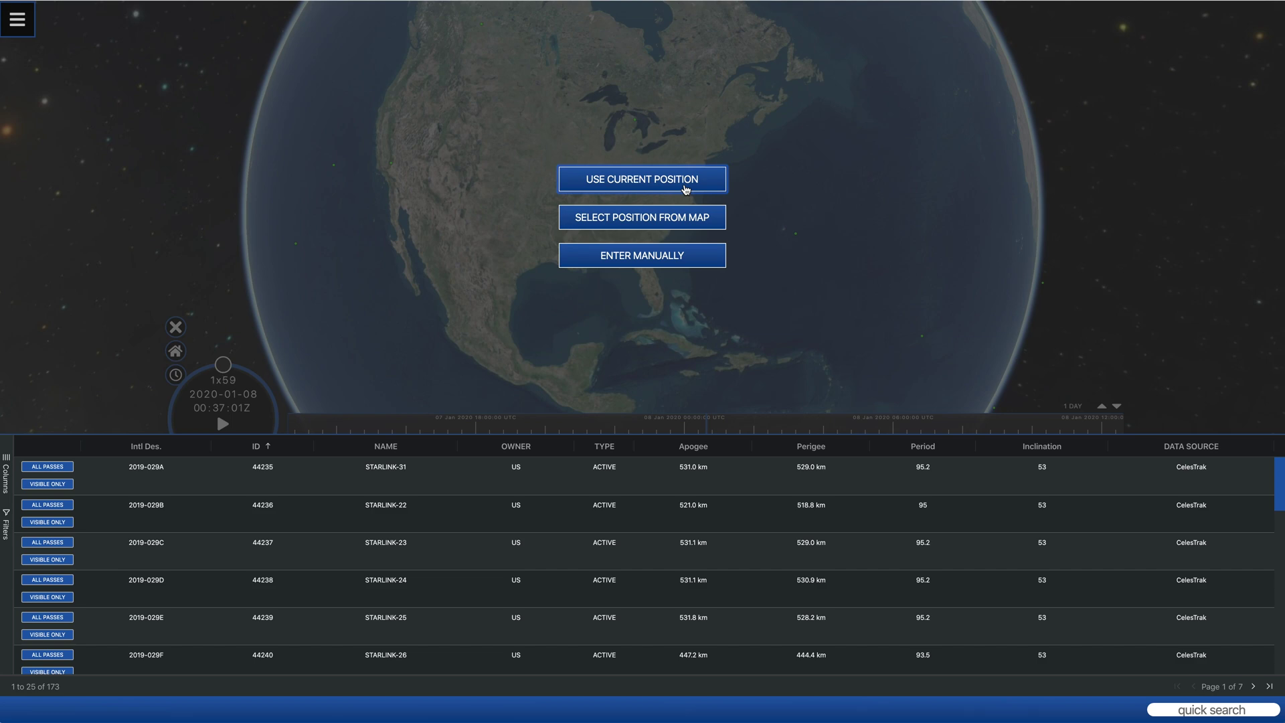
# - Use the current position (156.5° W, 20.9° N) as observer and fly out to see it over Hawaii
pyautogui.click(684, 188)
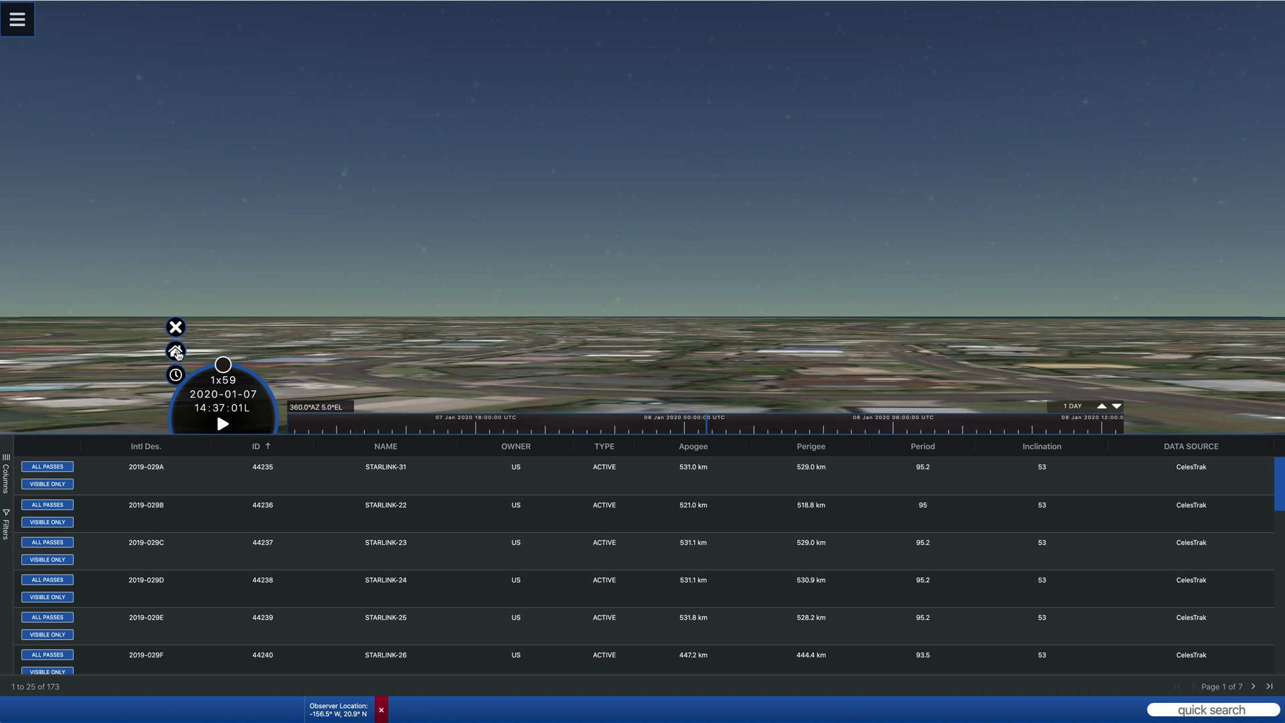
pyautogui.click(176, 353)
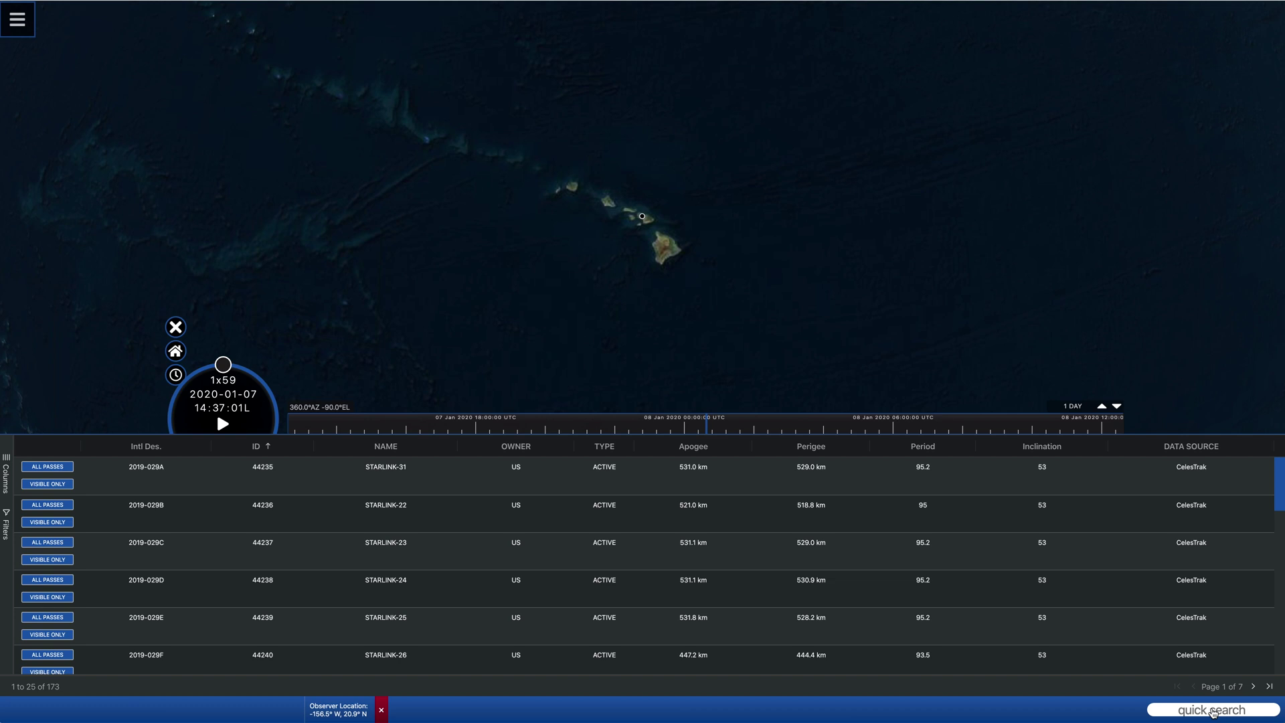
# - Filter the Starlink table by 2020 and request STARLINK-1066's visible-only passes
pyautogui.write('2020')
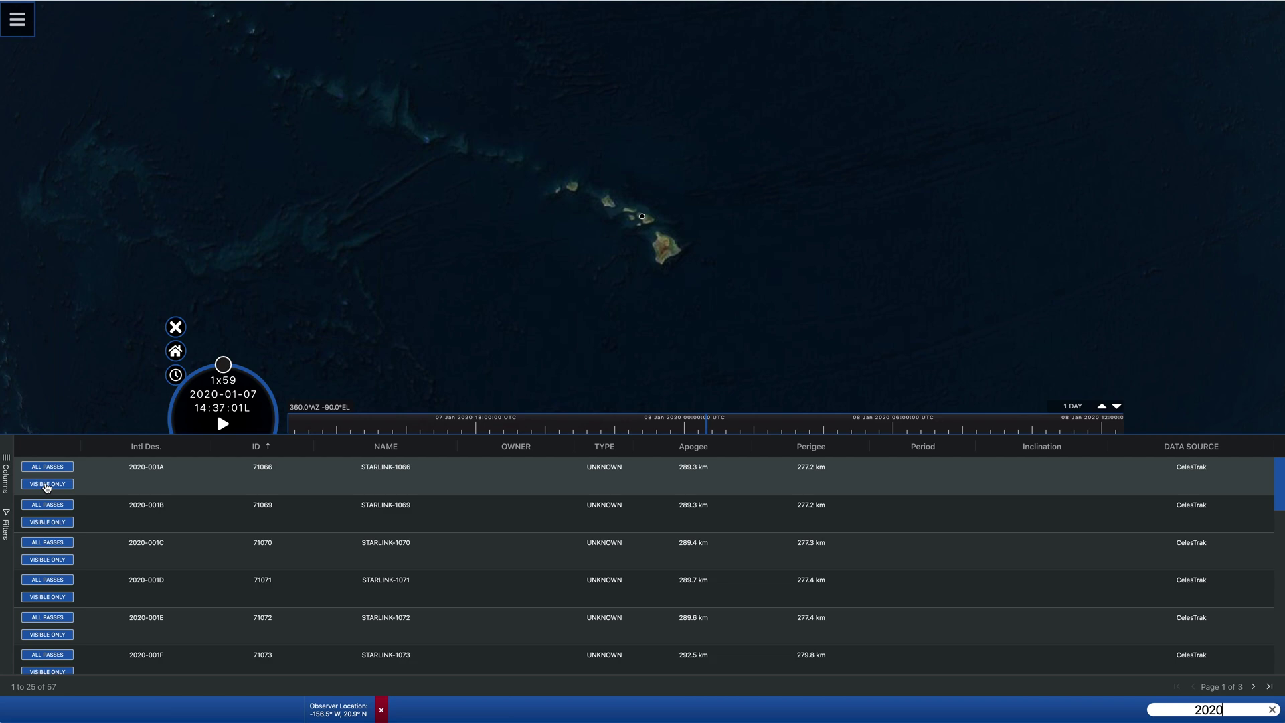
pyautogui.click(47, 484)
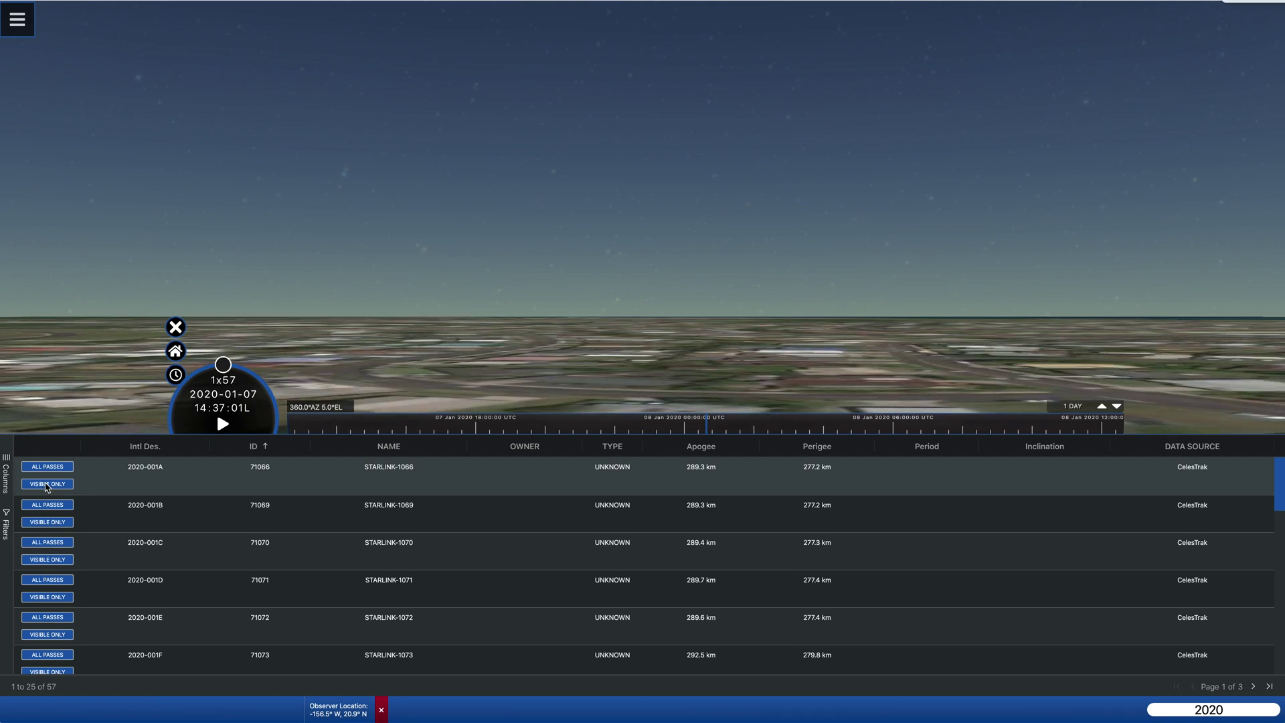
pyautogui.click(46, 484)
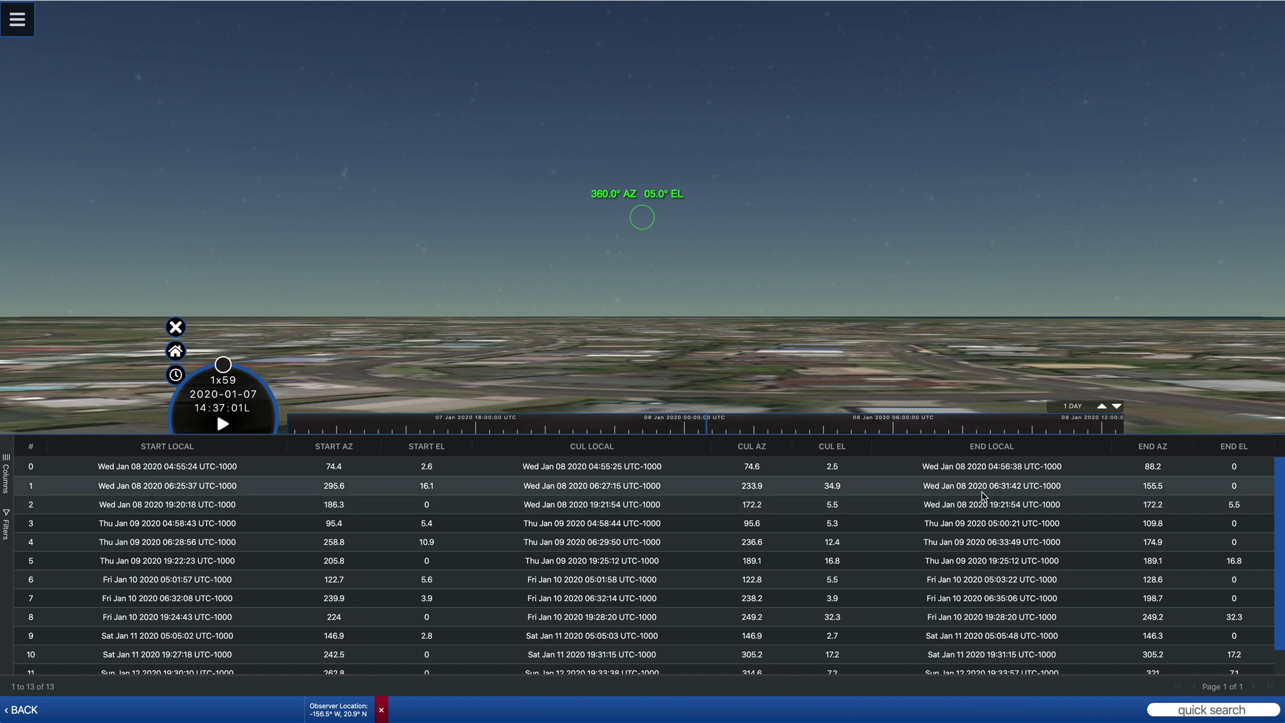
pyautogui.click(205, 471)
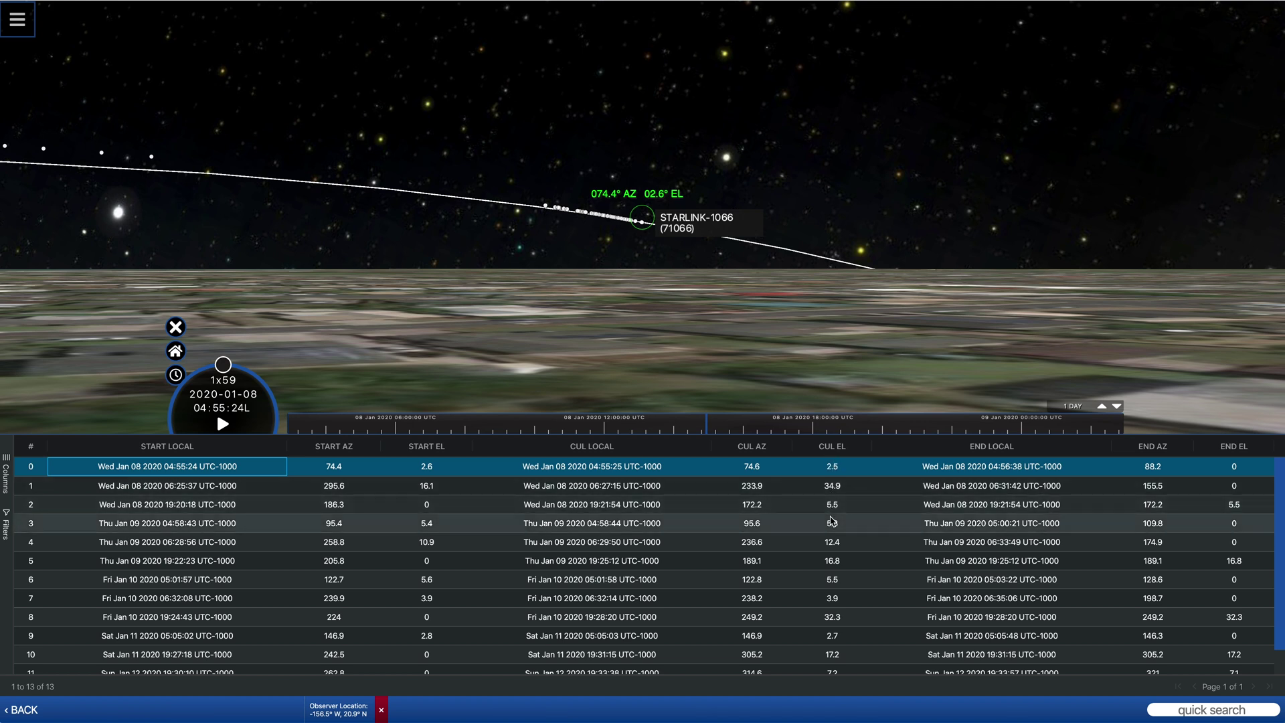
# - Sort passes by CUL EL descending and load the 34.9° pass starting 06:25:37
pyautogui.click(832, 446)
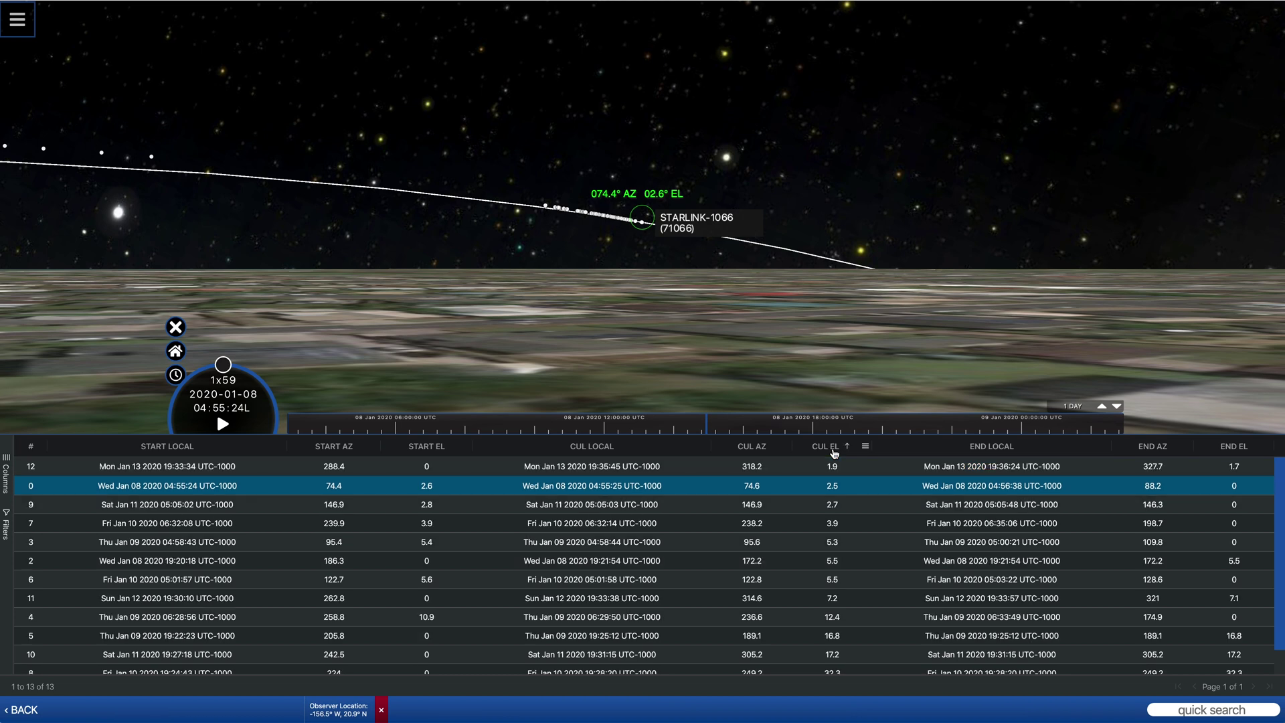
pyautogui.click(834, 450)
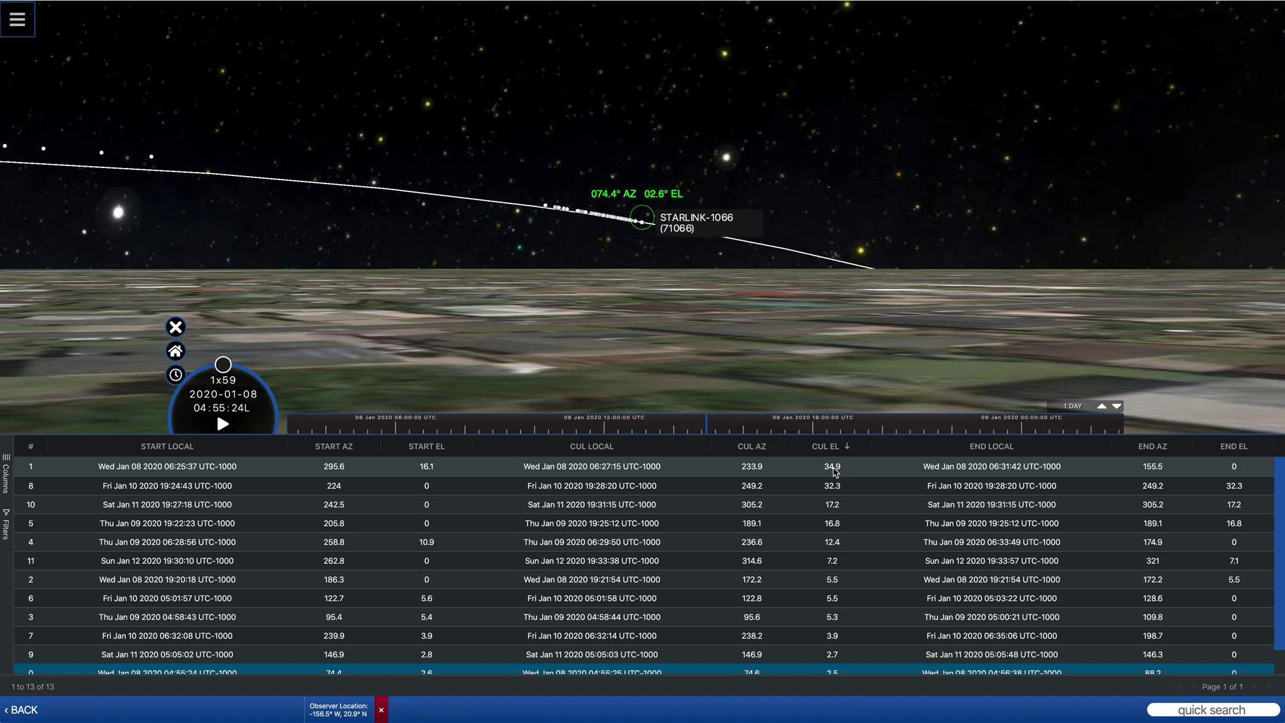
pyautogui.click(176, 466)
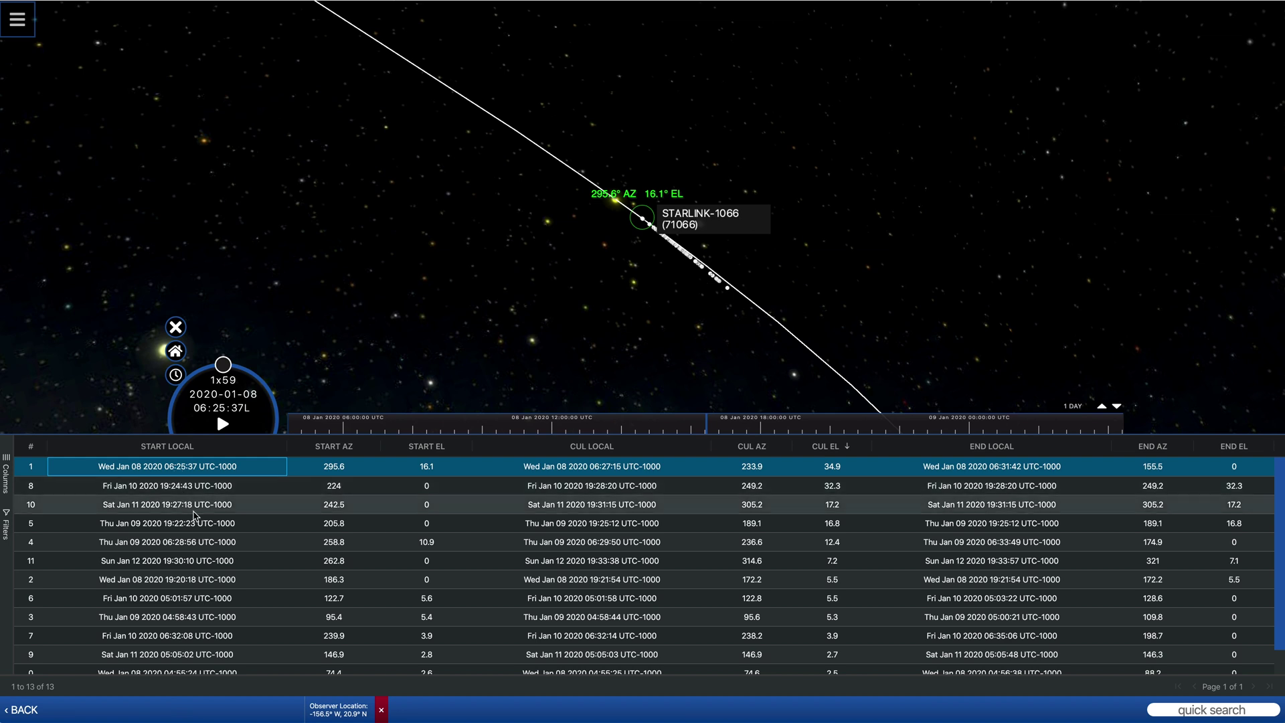
# - Animate the pass at 1x speed, then move the clock on to 07:00:07
pyautogui.click(224, 425)
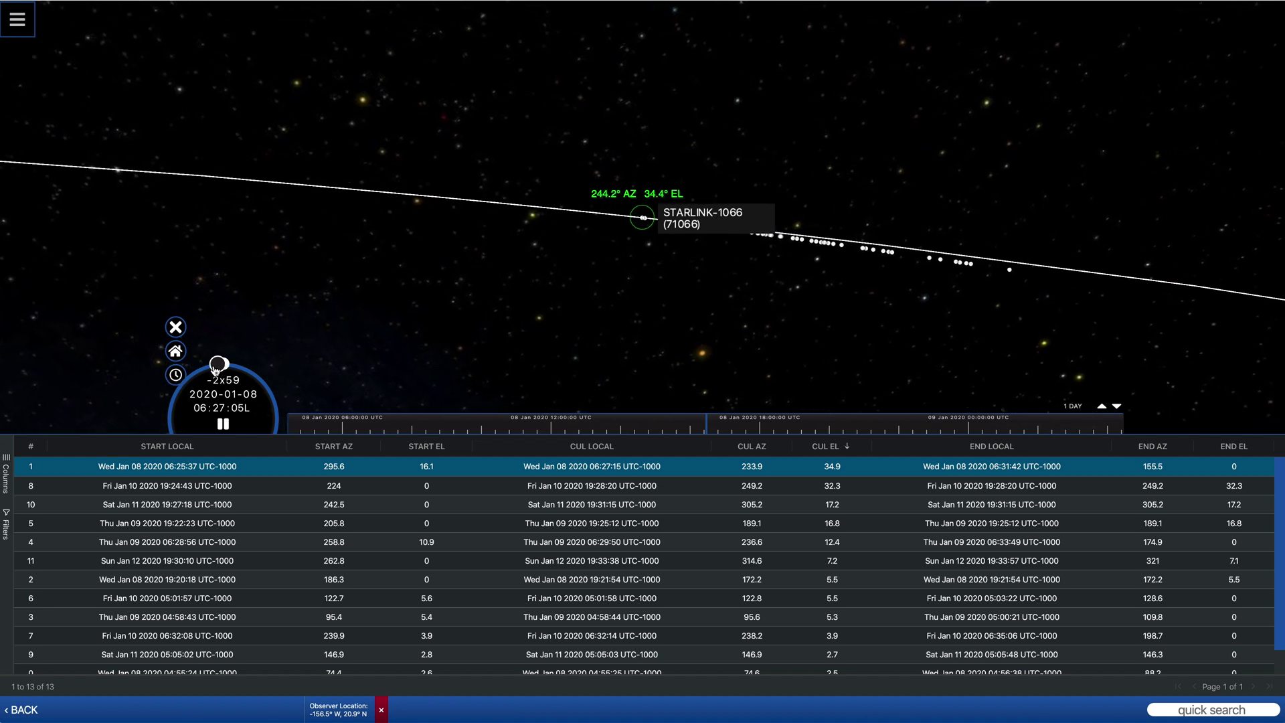
pyautogui.moveTo(204, 371); pyautogui.dragTo(229, 372)
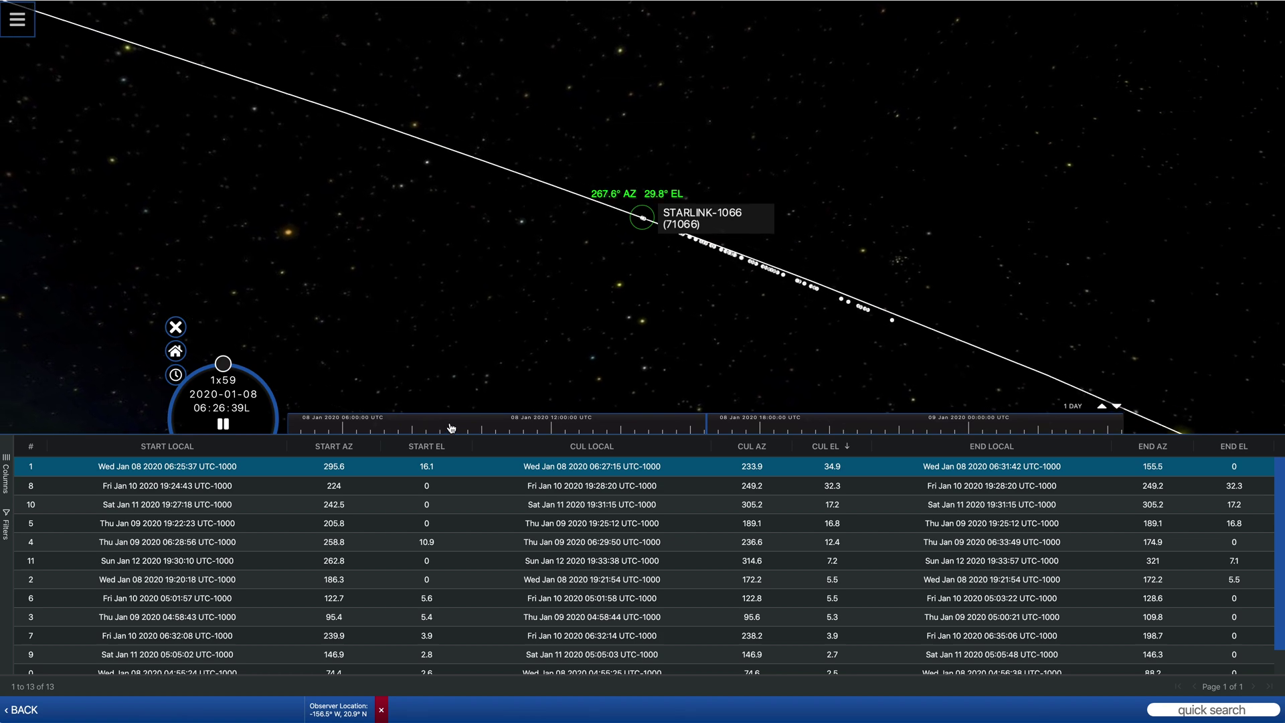
pyautogui.moveTo(456, 427)
pyautogui.mouseDown()
pyautogui.moveTo(475, 426)
pyautogui.moveTo(436, 424)
pyautogui.mouseUp()
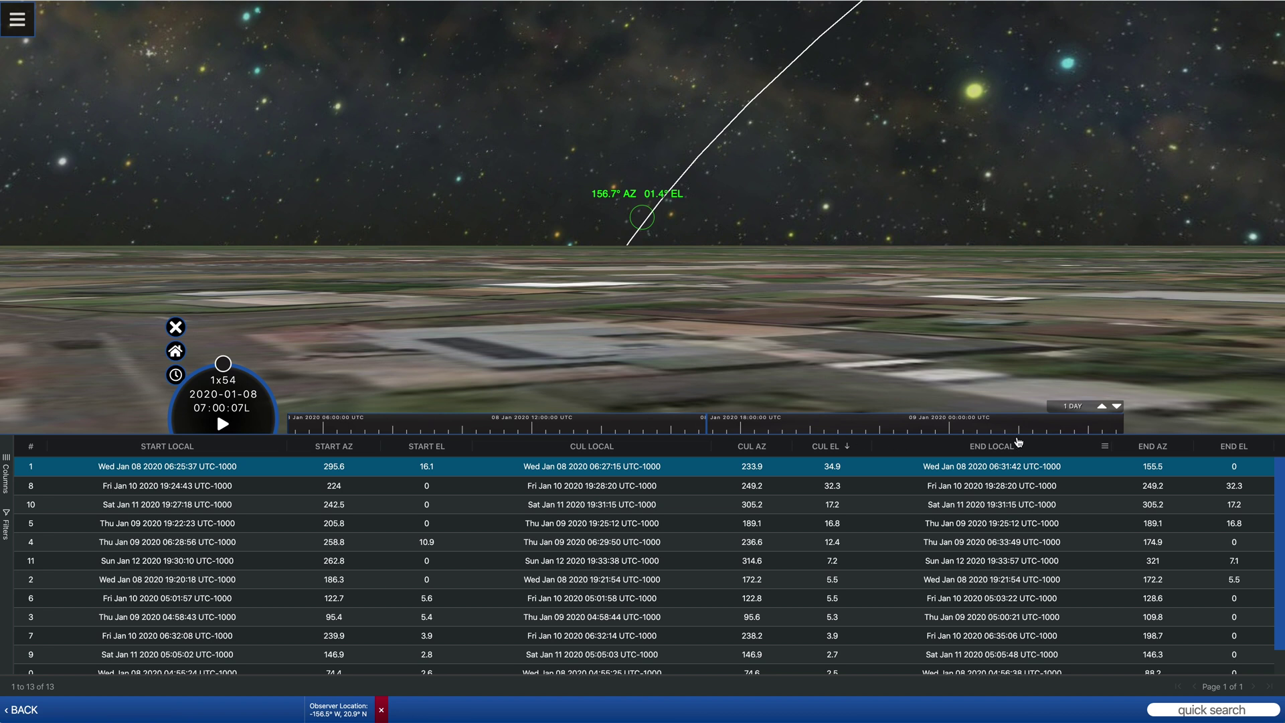
# - Zoom the timeline to 1 MIN, return to the 06:25:37 pass, advance to 06:25:59, and show the column list
pyautogui.click(1117, 407)
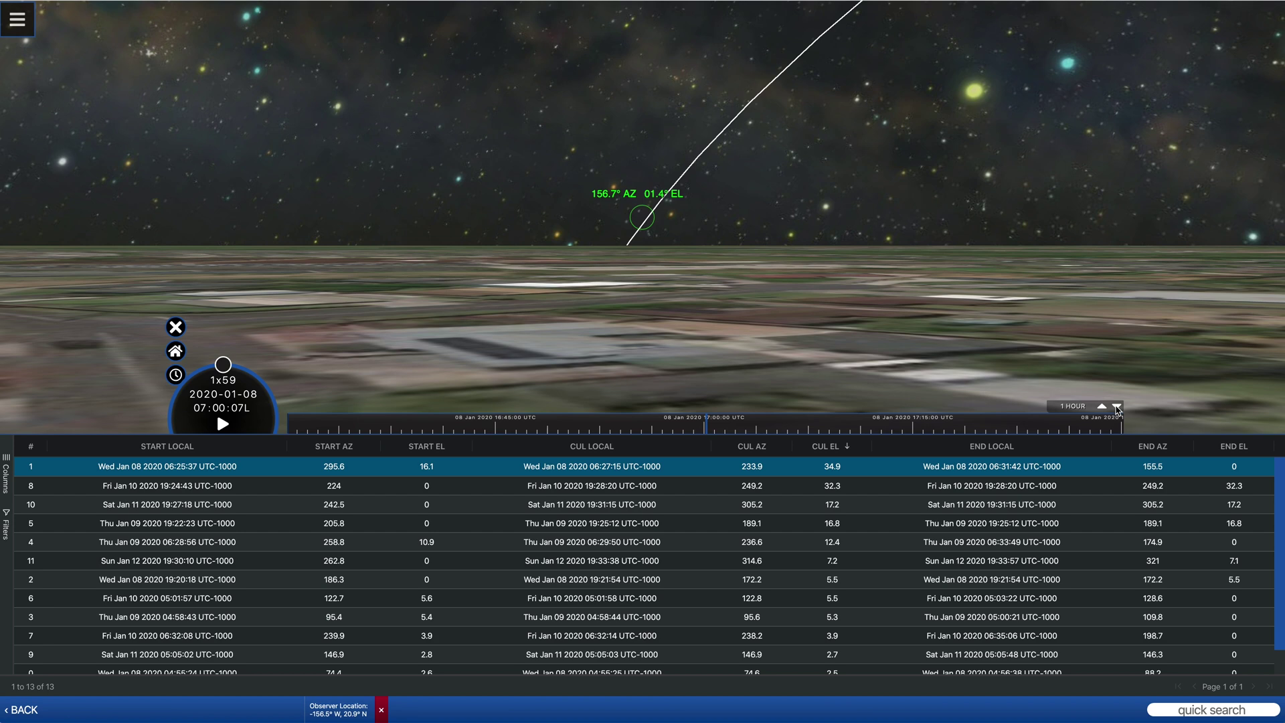
pyautogui.click(1117, 407)
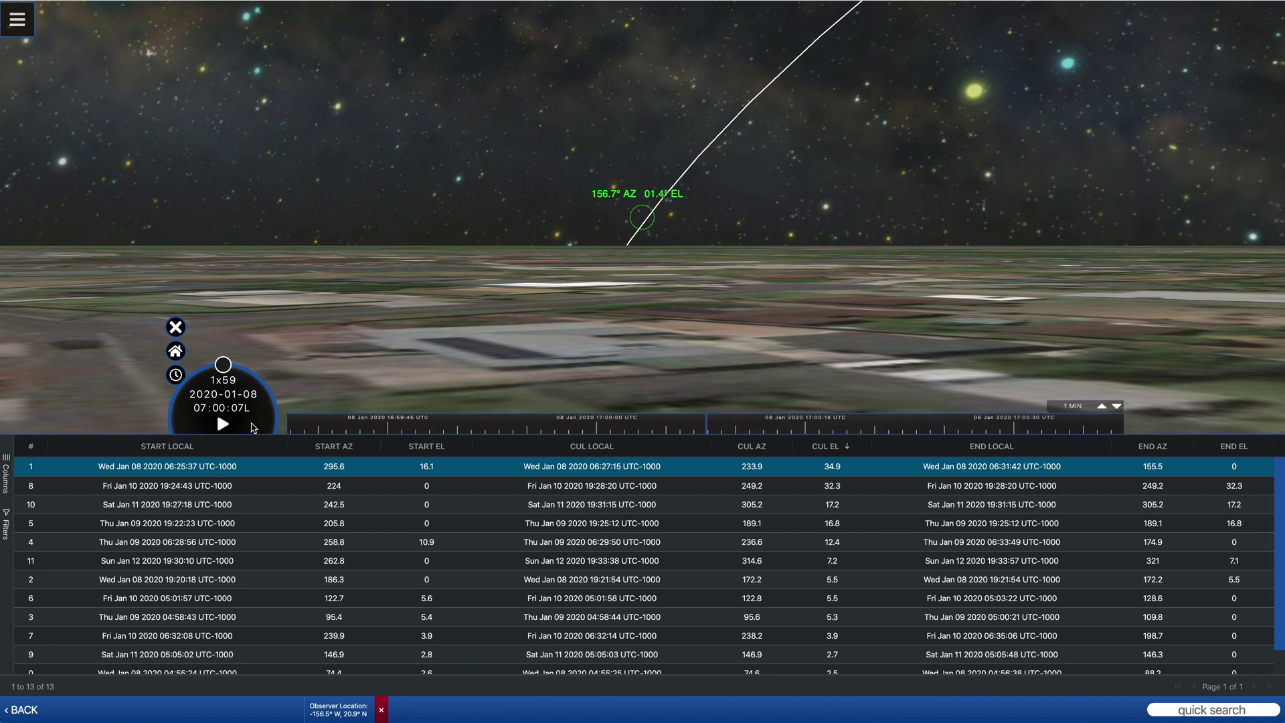
pyautogui.click(199, 473)
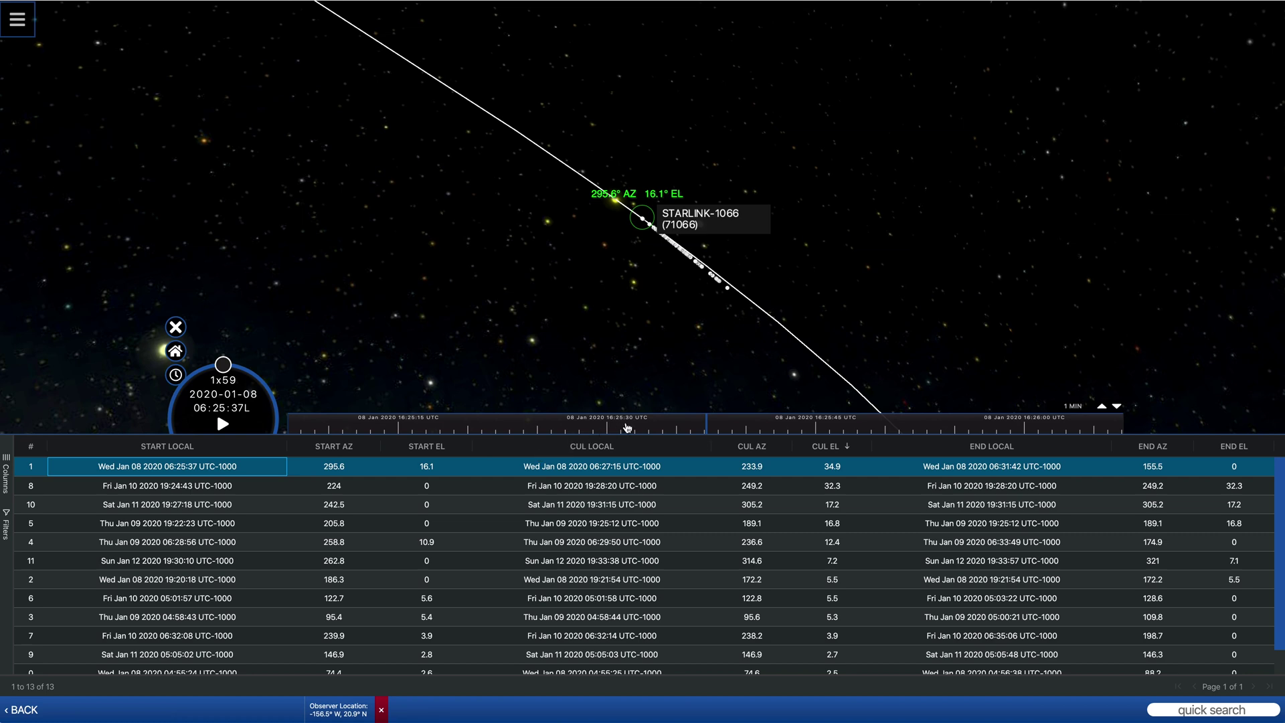
pyautogui.moveTo(627, 428); pyautogui.dragTo(320, 414)
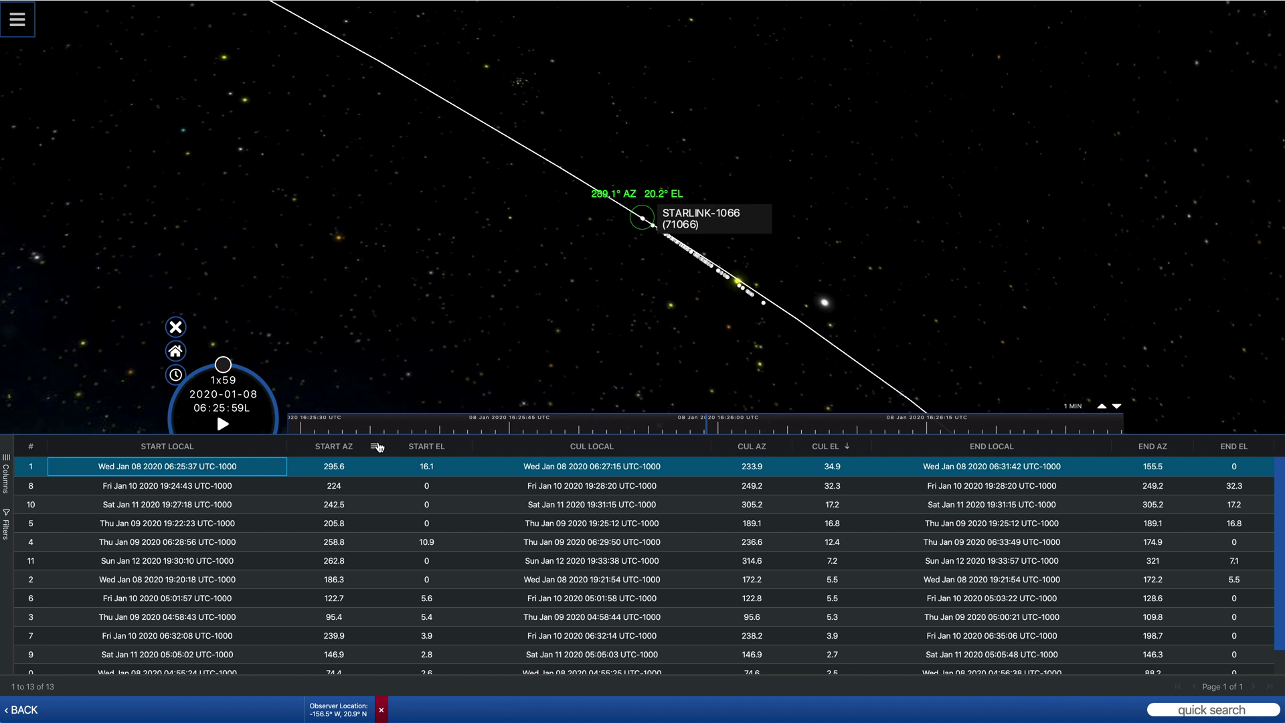
pyautogui.click(7, 461)
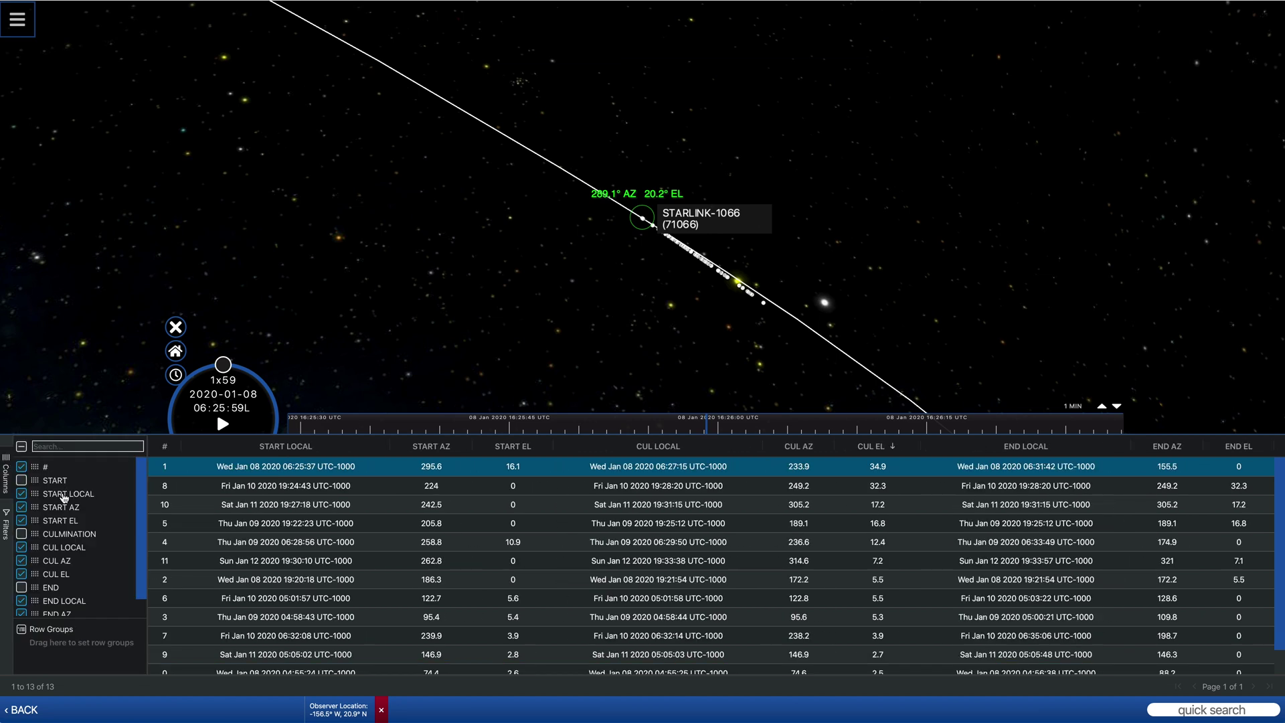
# - Swap START LOCAL for UTC START, revert to START LOCAL, and collapse the Columns panel
pyautogui.click(22, 481)
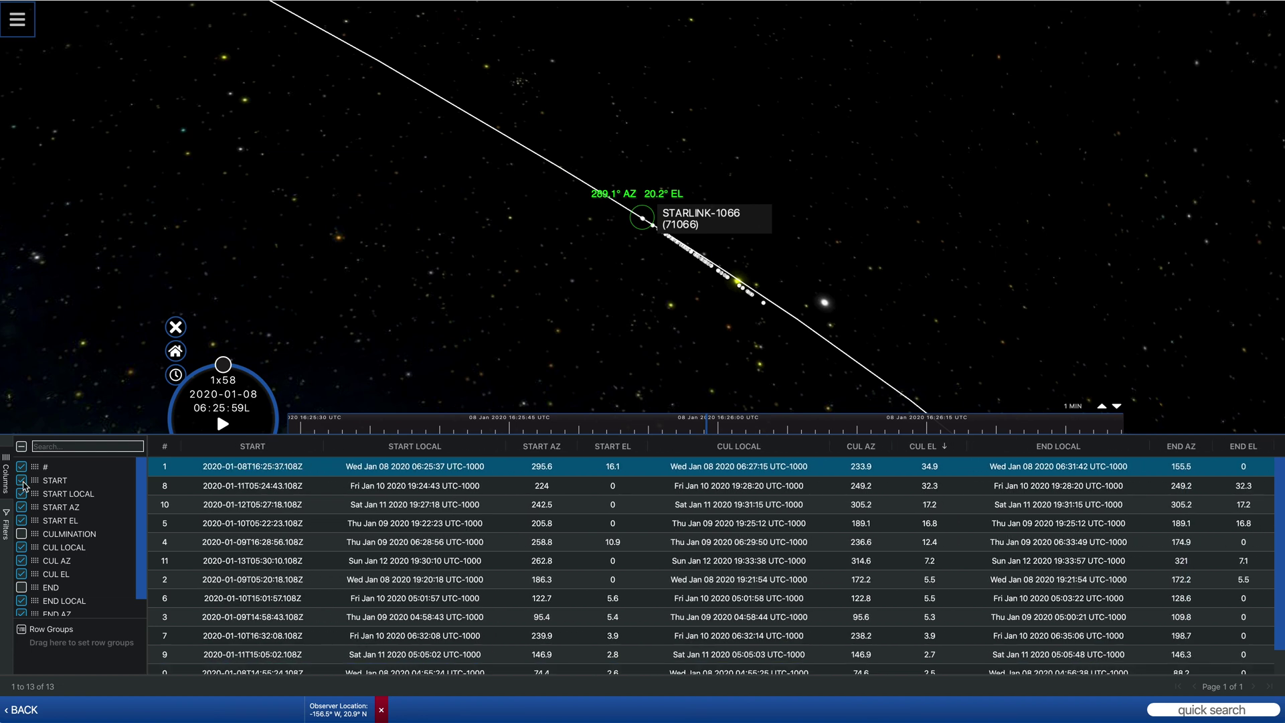
pyautogui.click(22, 494)
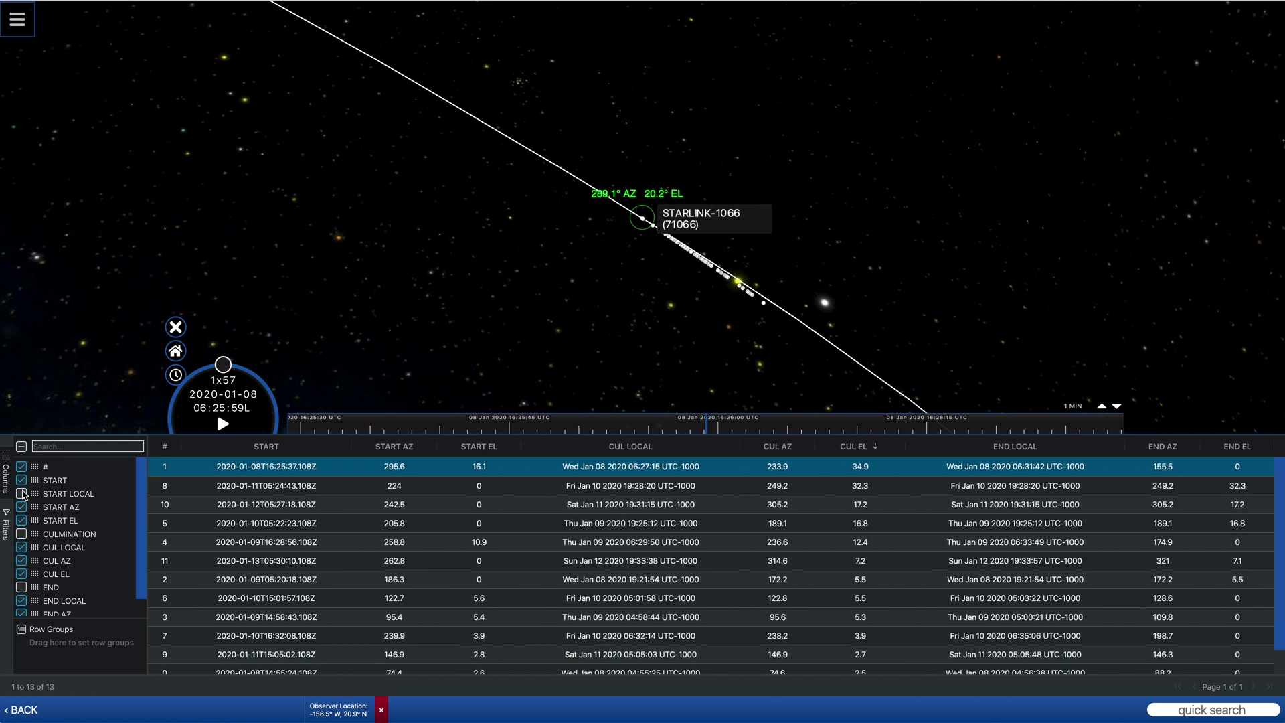
pyautogui.click(22, 481)
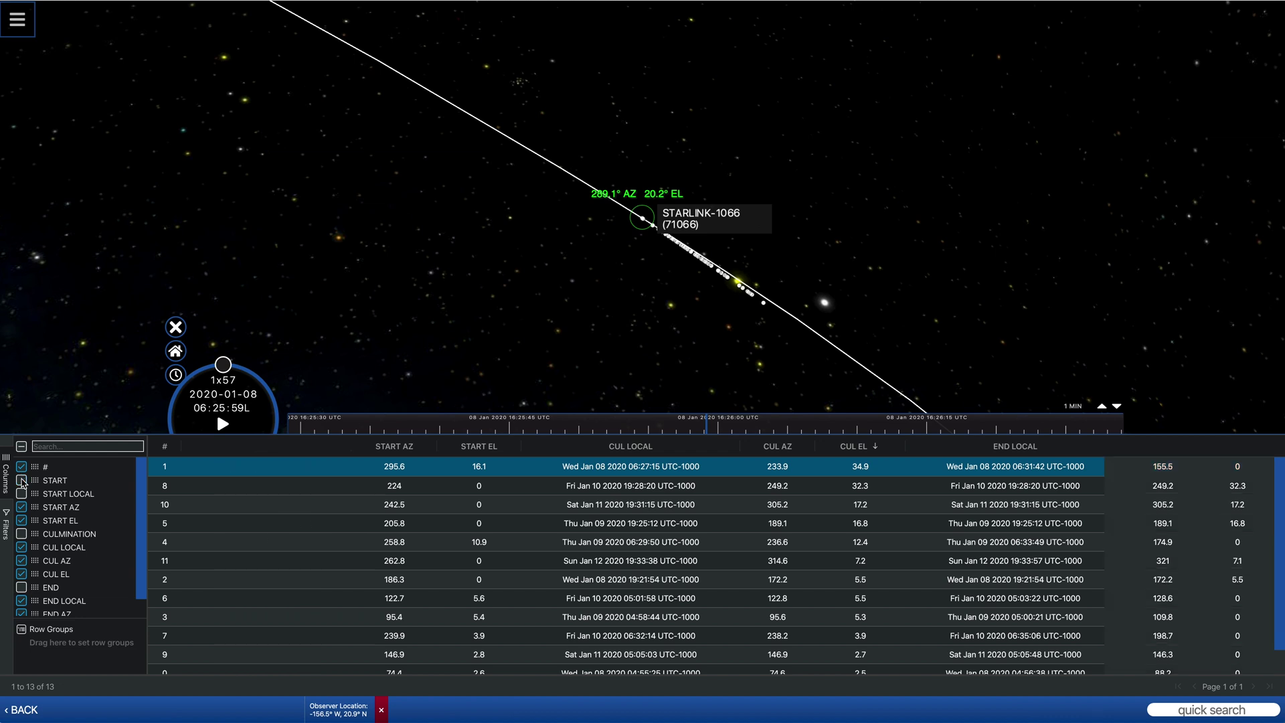
pyautogui.click(22, 494)
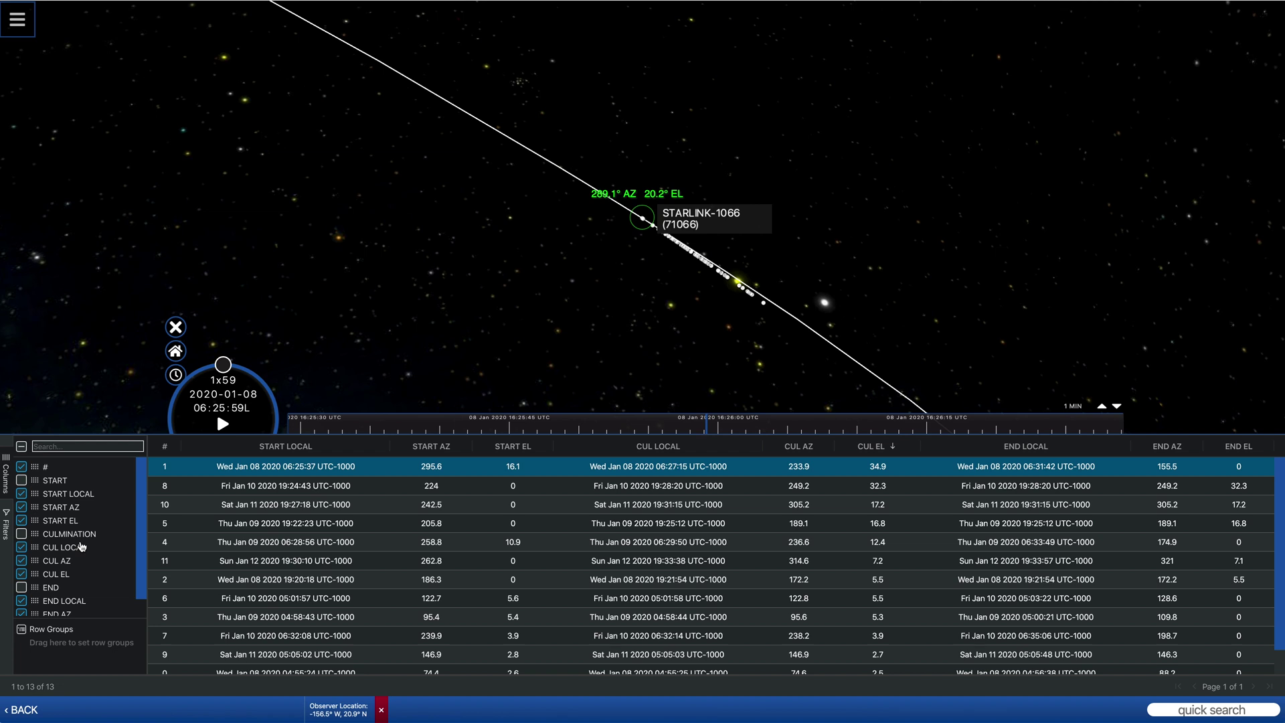
pyautogui.click(7, 473)
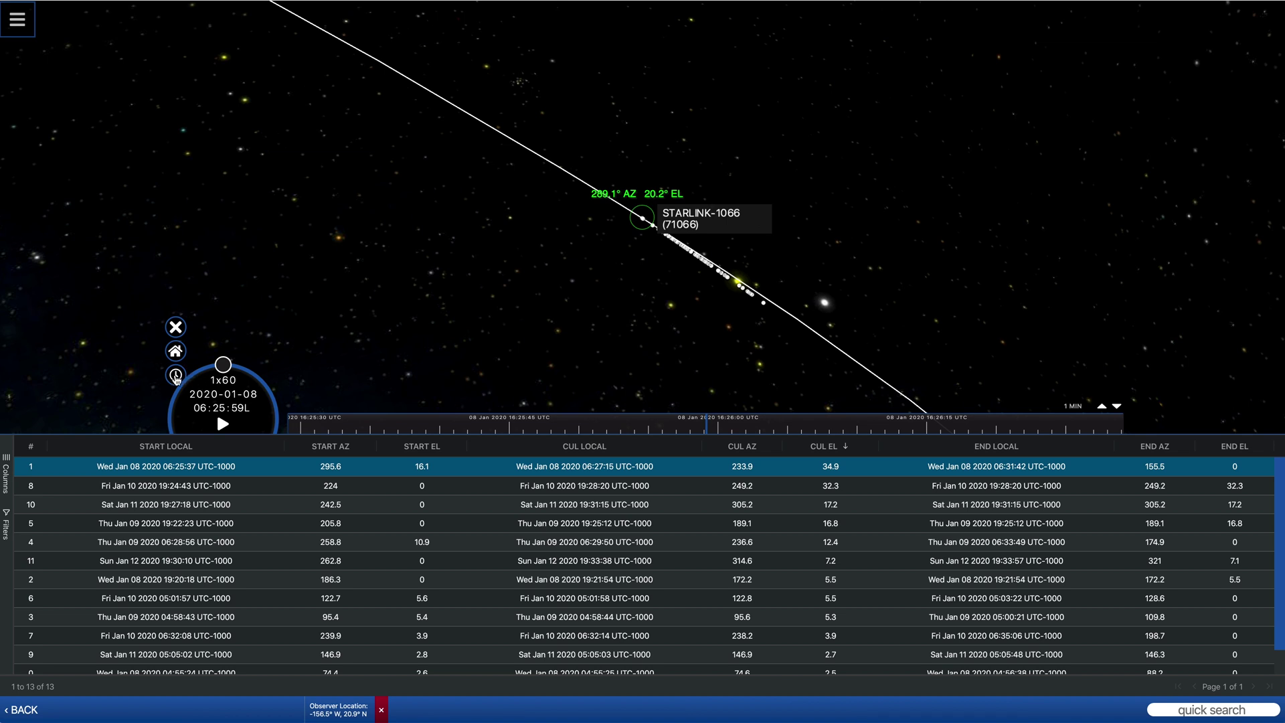
pyautogui.click(176, 376)
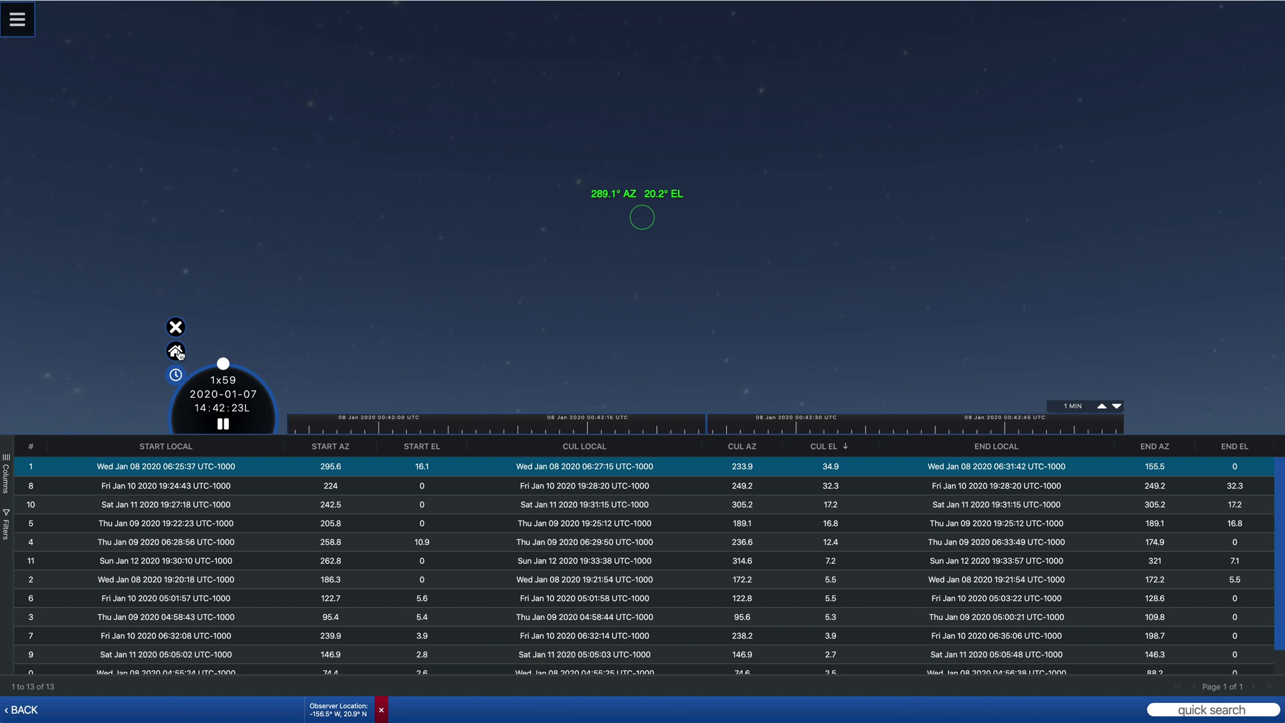
pyautogui.click(177, 331)
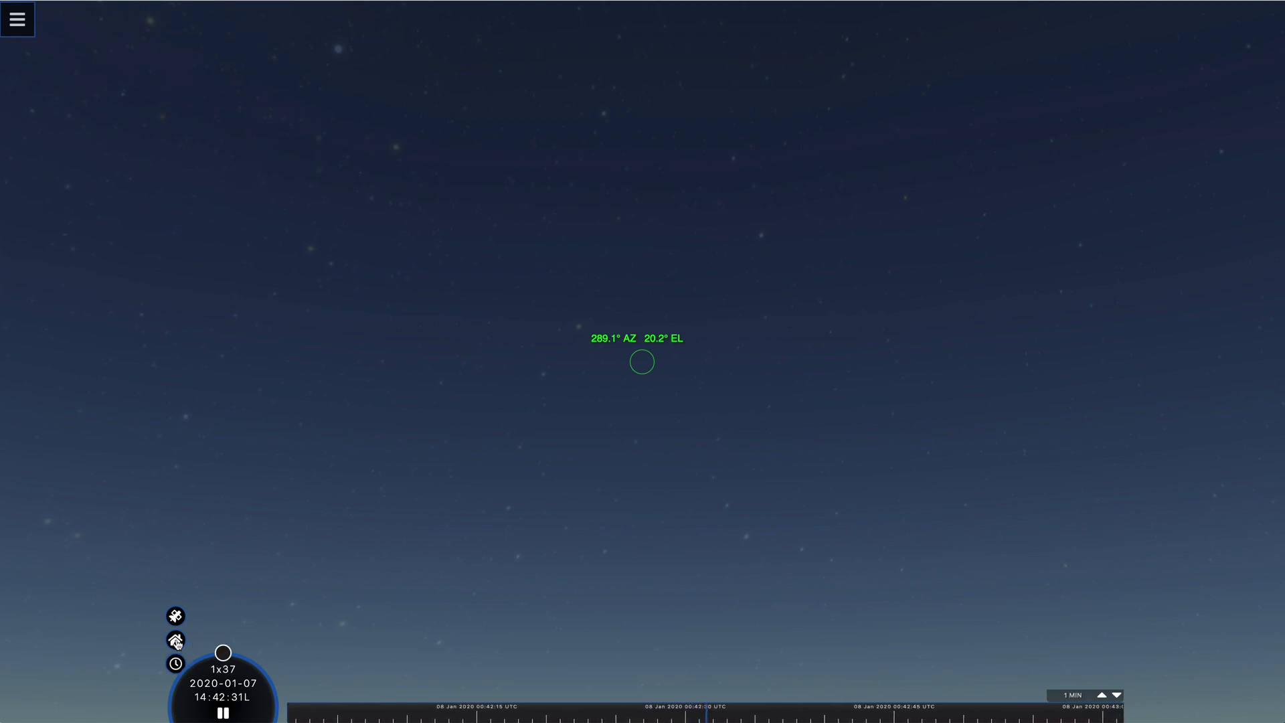
pyautogui.click(175, 616)
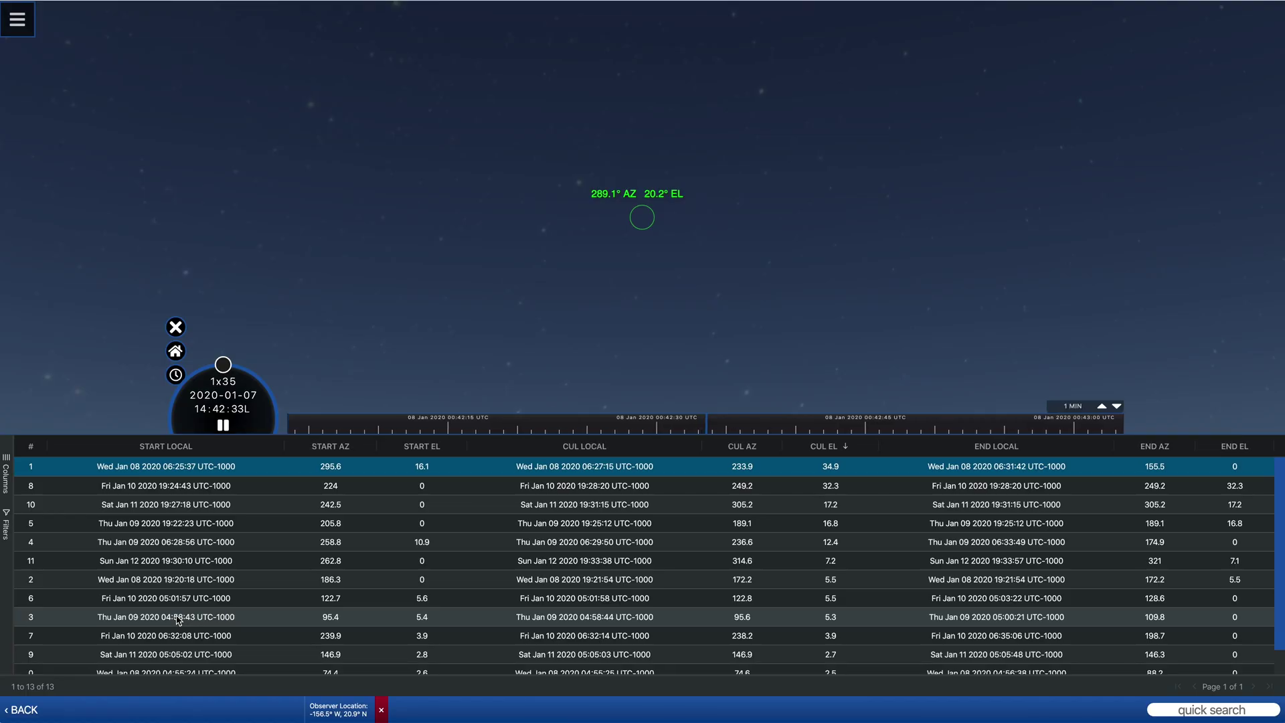
# - Load the 8 Jan 06:25 pass, hide the table, and play it with STARLINK-1111 and STARLINK-1112 tracks shown
pyautogui.click(211, 473)
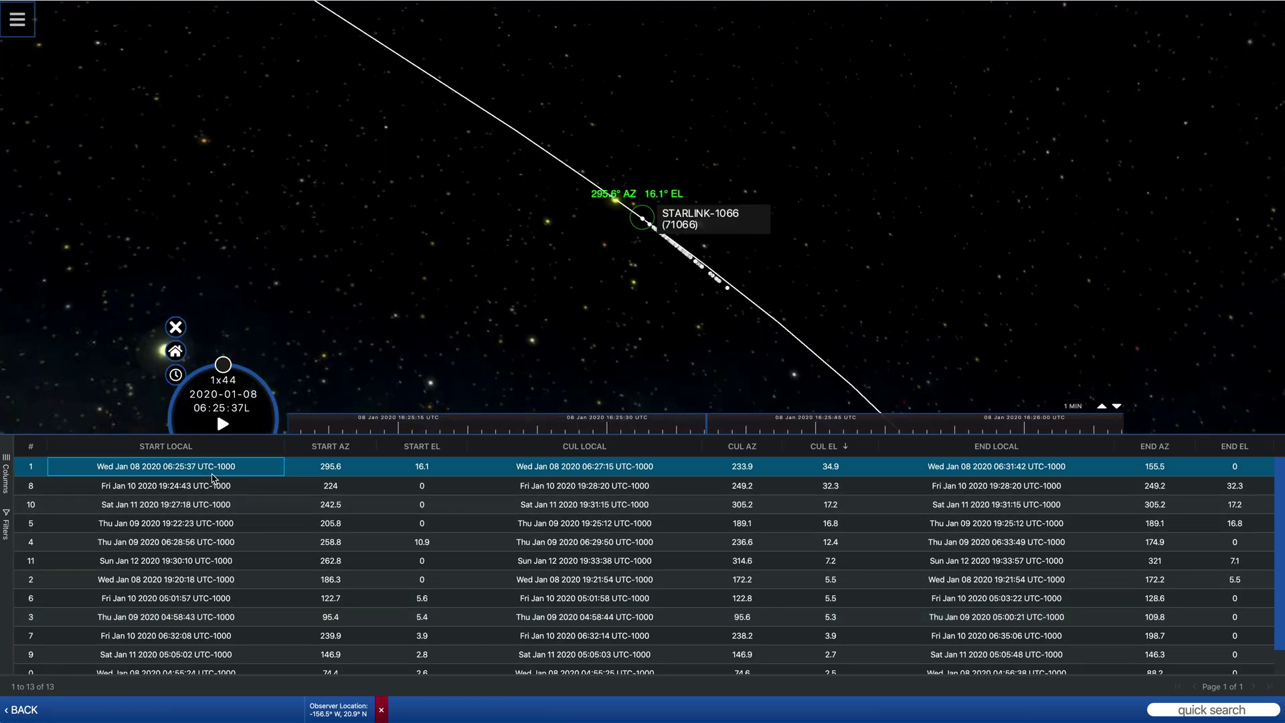
pyautogui.click(178, 329)
pyautogui.click(178, 328)
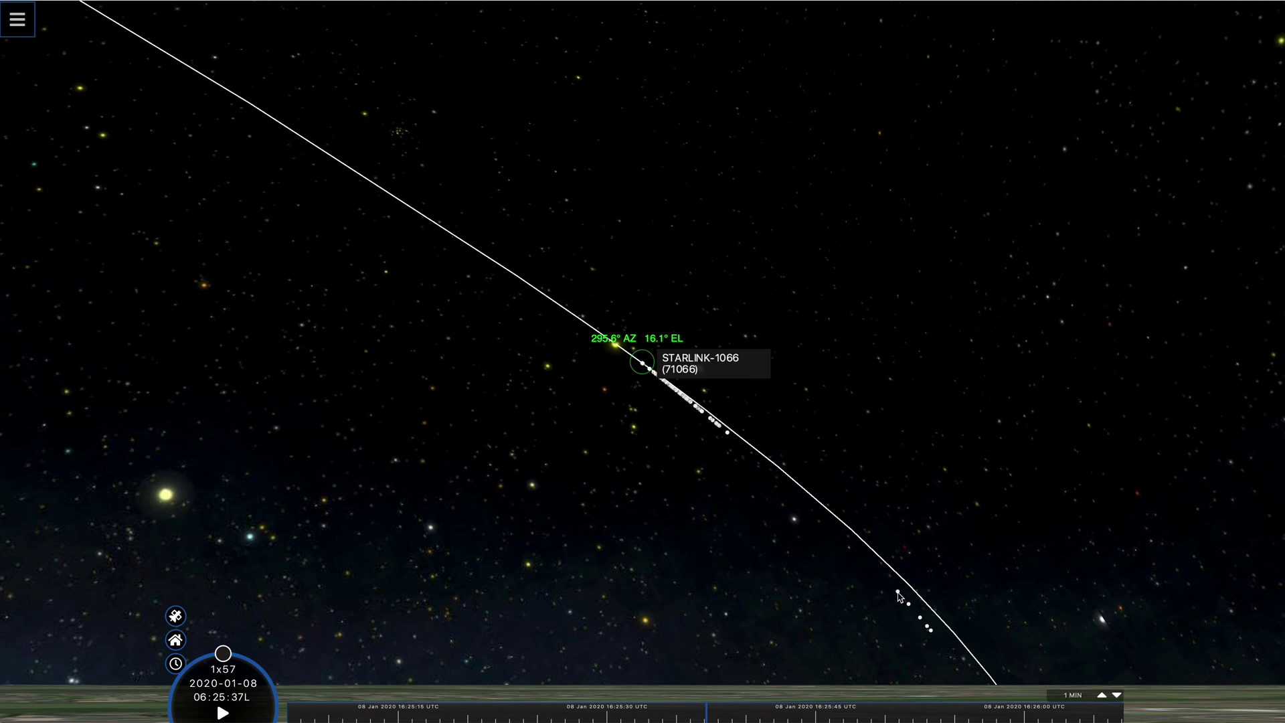
pyautogui.moveTo(899, 595)
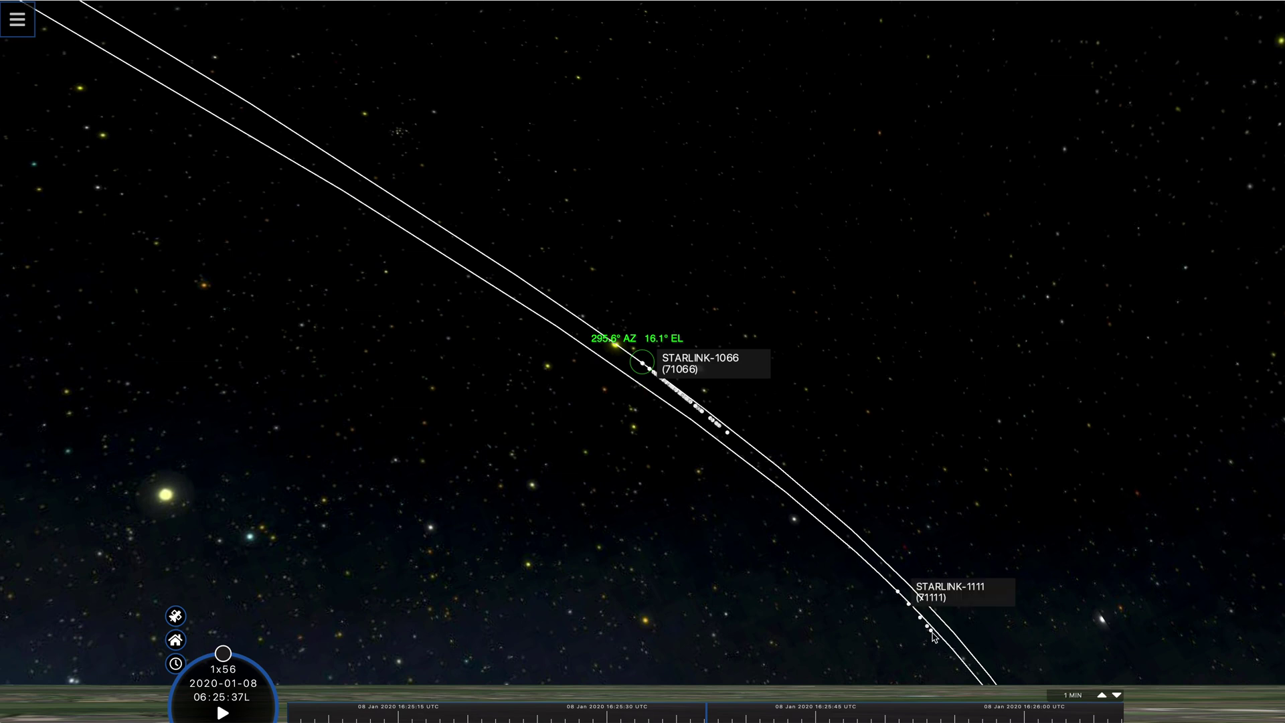
pyautogui.moveTo(932, 634)
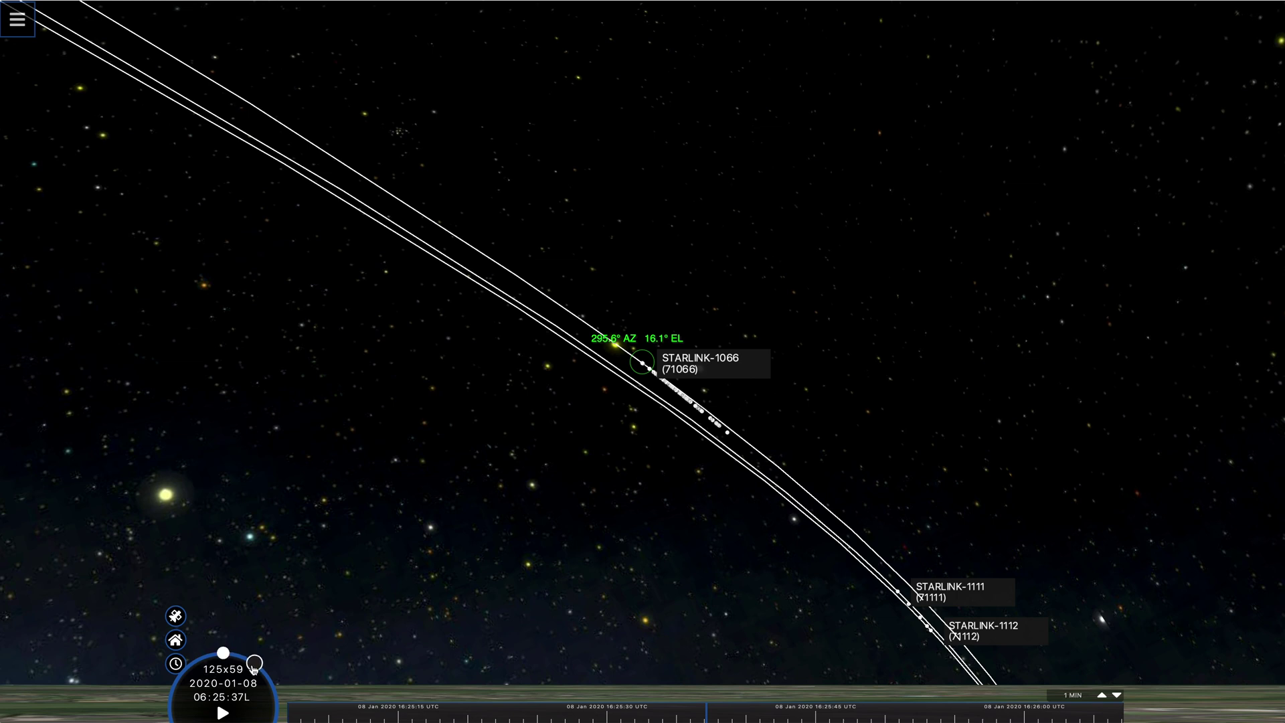
pyautogui.click(223, 712)
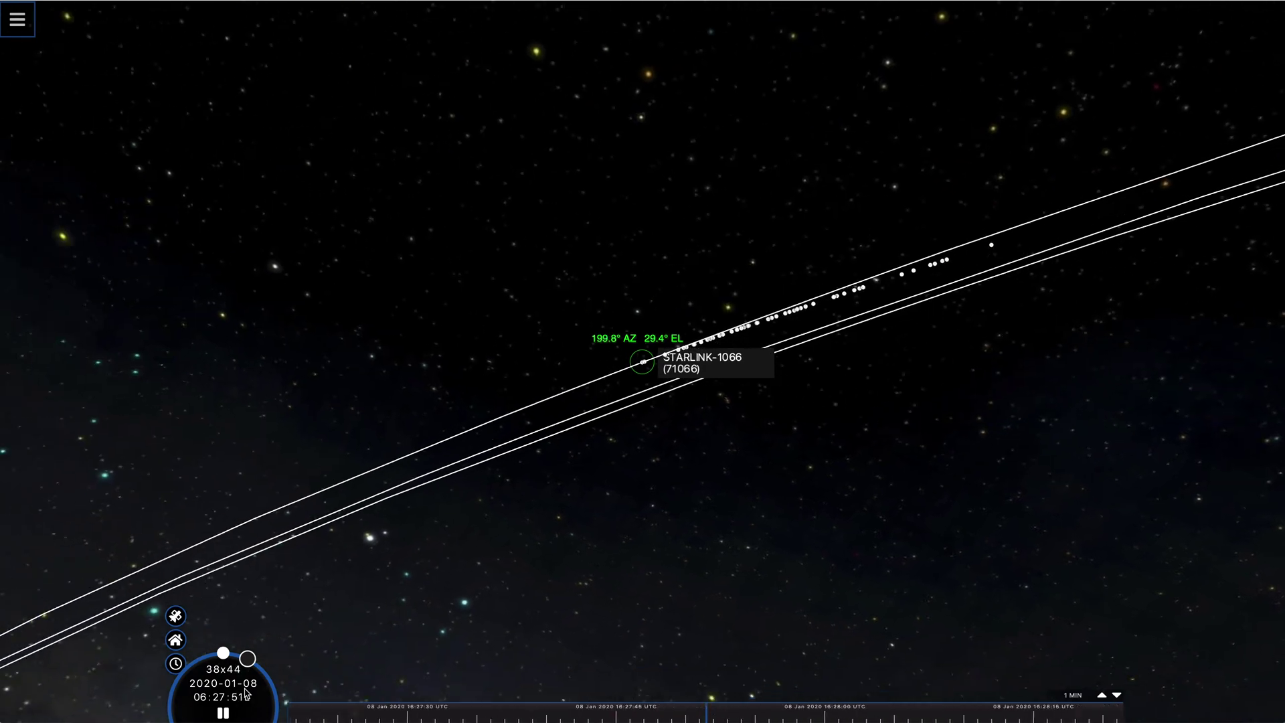
# - Reopen the pass table and view the Jan 10 19:24, Jan 11 19:27 and Jan 09 19:22 passes
pyautogui.click(176, 617)
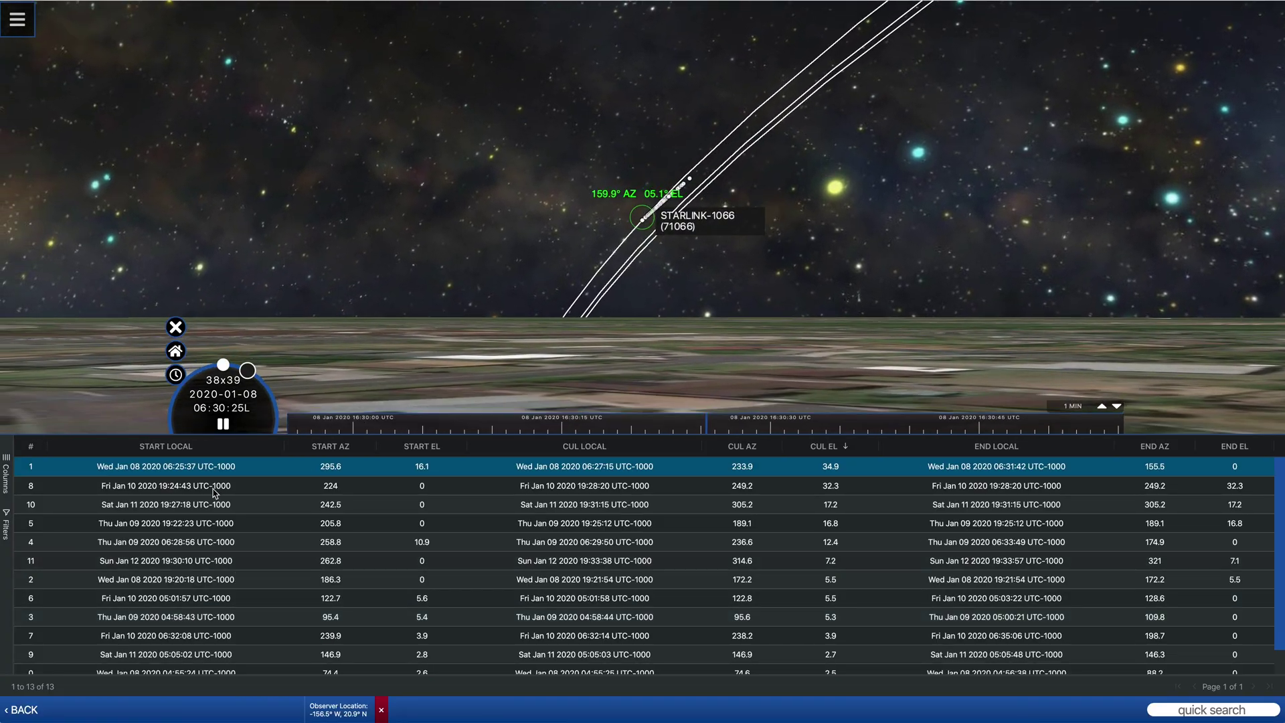
pyautogui.click(212, 489)
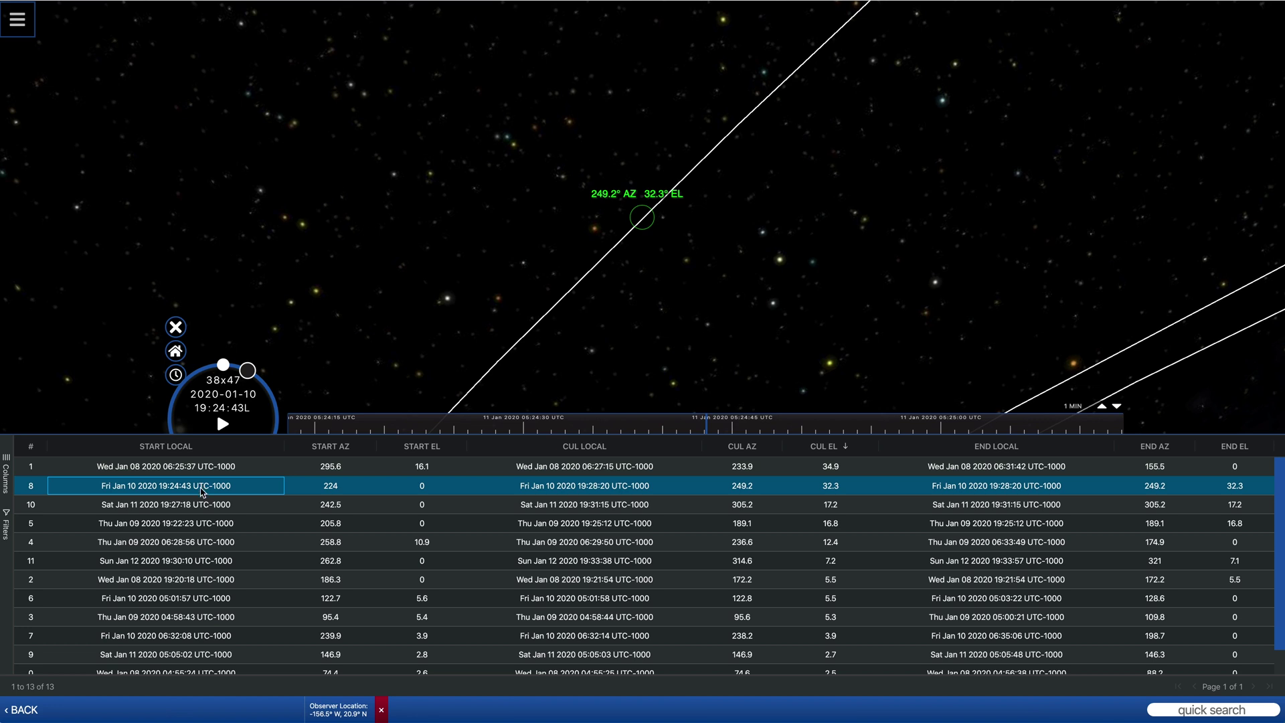
pyautogui.click(199, 506)
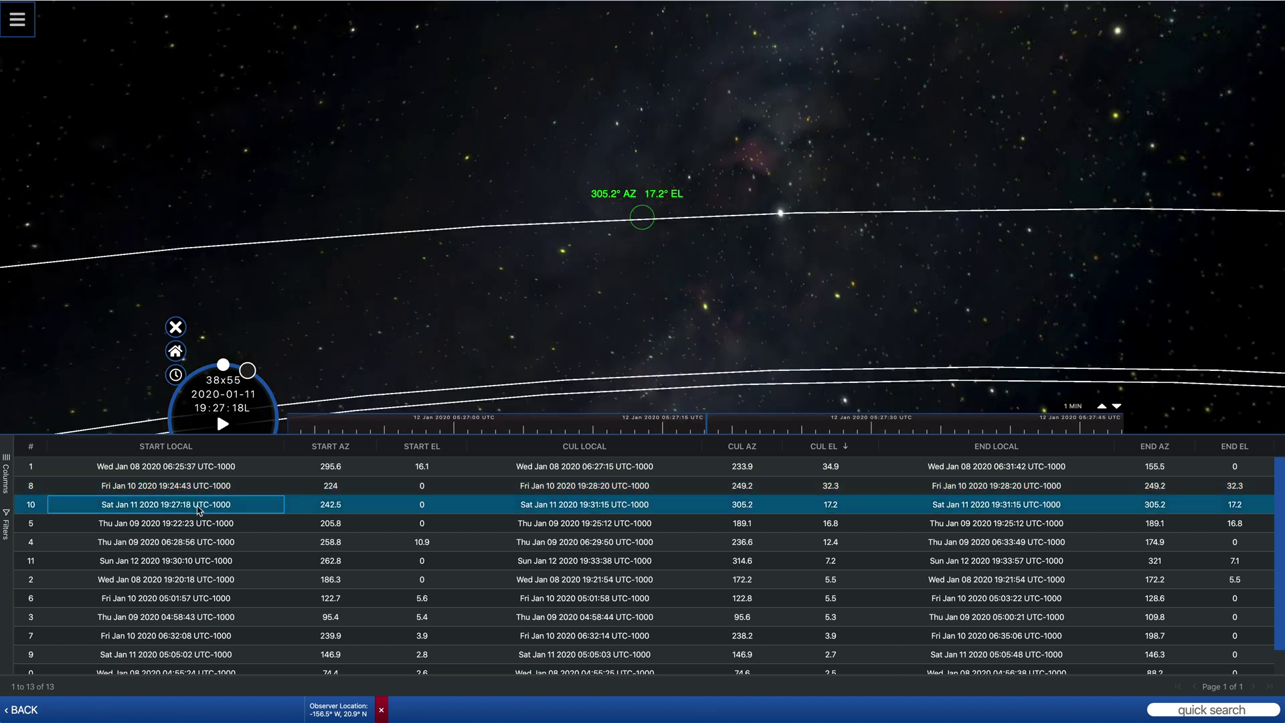
pyautogui.click(194, 527)
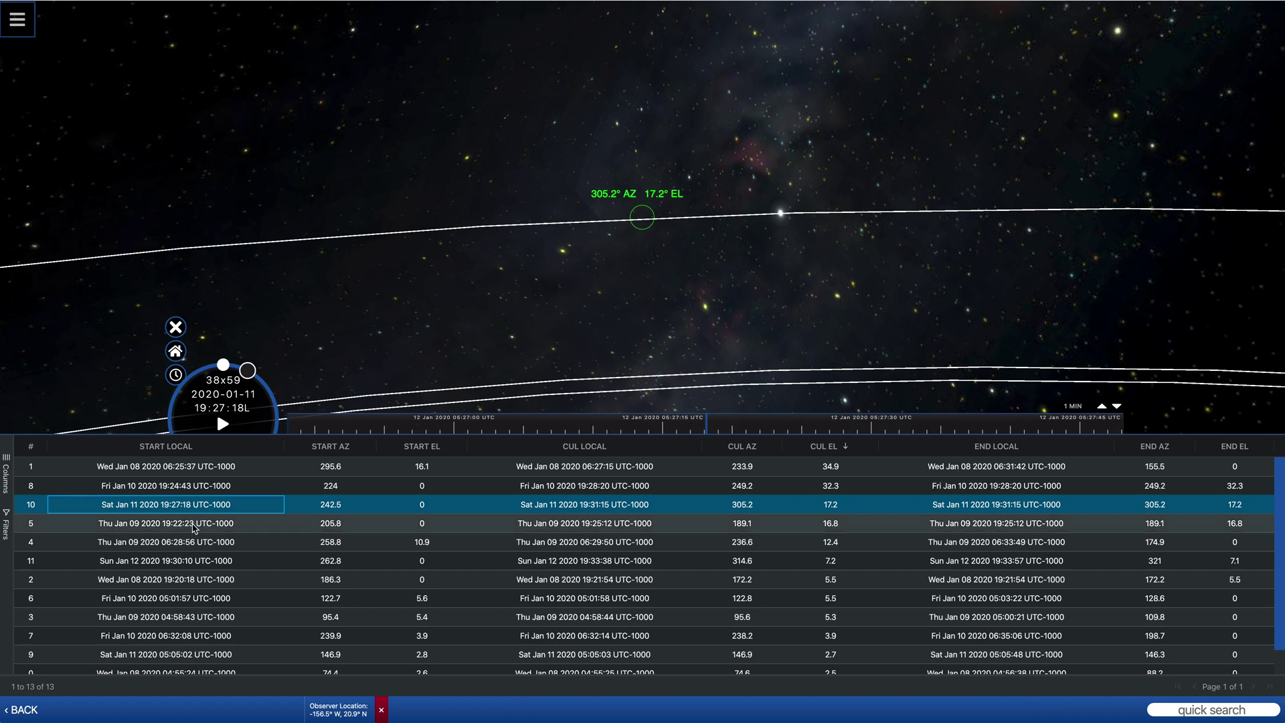